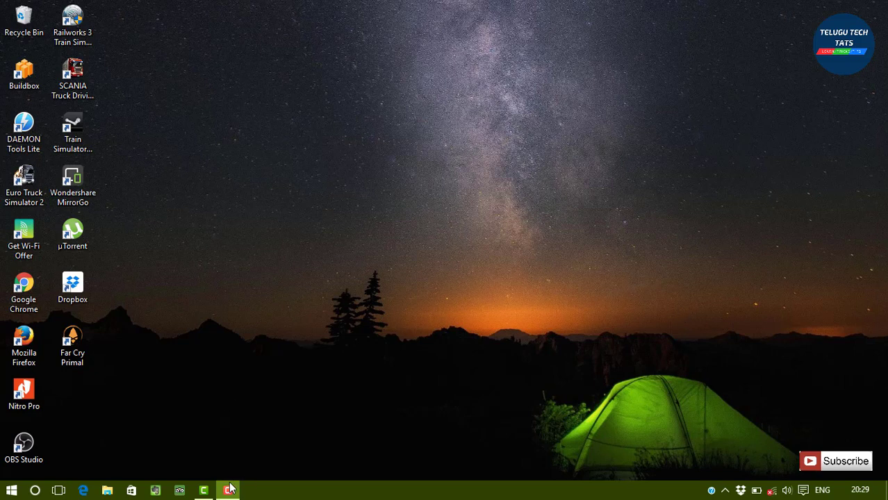
# Switch to Camtasia and import the Plaidical_1 and Untitled 1 1920x1080 videos from the Pictures folder into the media bin.
pyautogui.click(204, 490)
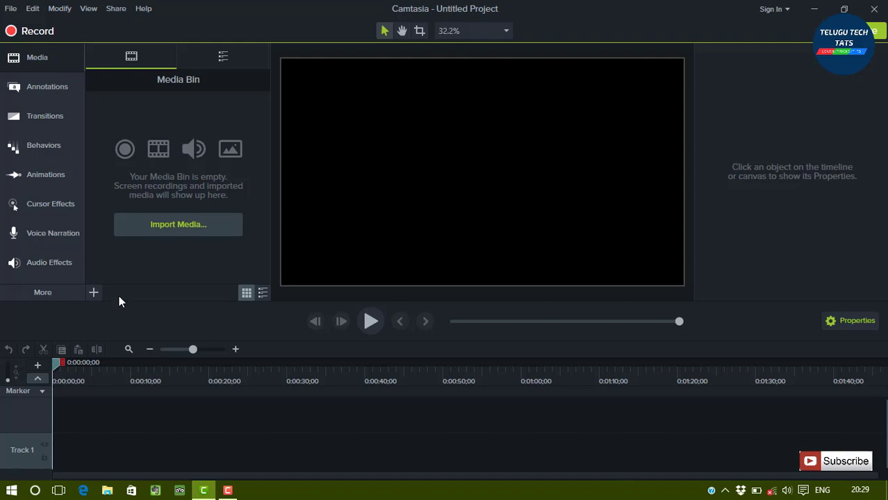
pyautogui.click(162, 222)
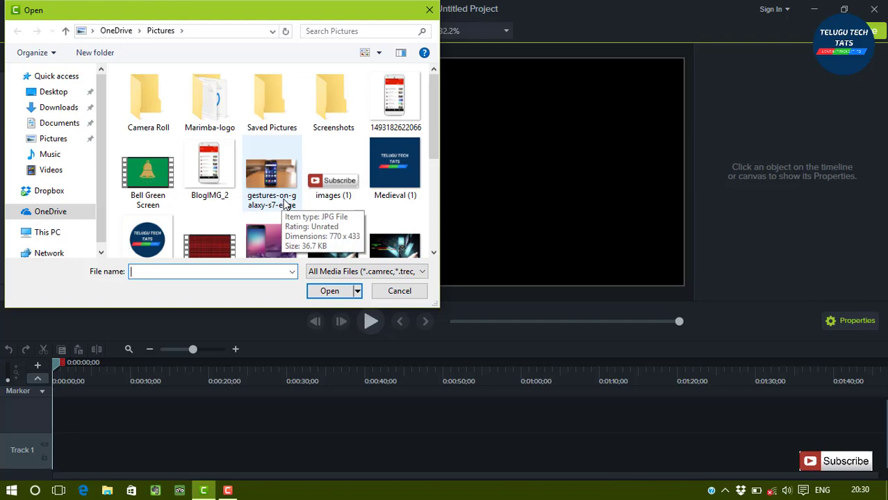
pyautogui.scroll(-1, 281, 204)
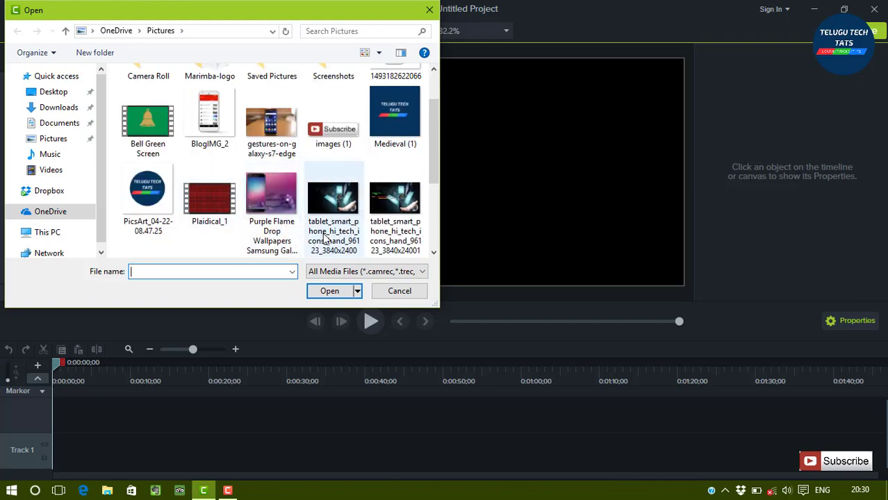
pyautogui.scroll(1, 324, 235)
pyautogui.scroll(-3, 301, 230)
pyautogui.scroll(1, 278, 208)
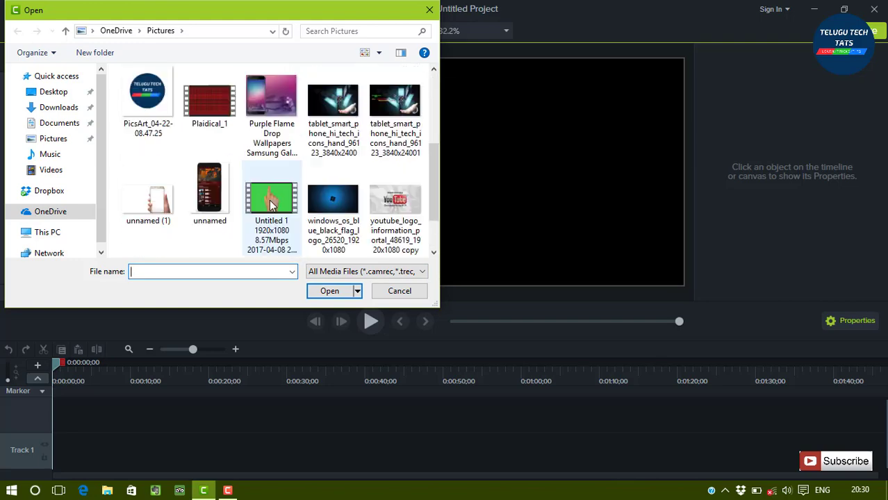
pyautogui.click(248, 173)
pyautogui.keyDown('ctrl'); pyautogui.click(210, 115); pyautogui.keyUp('ctrl')
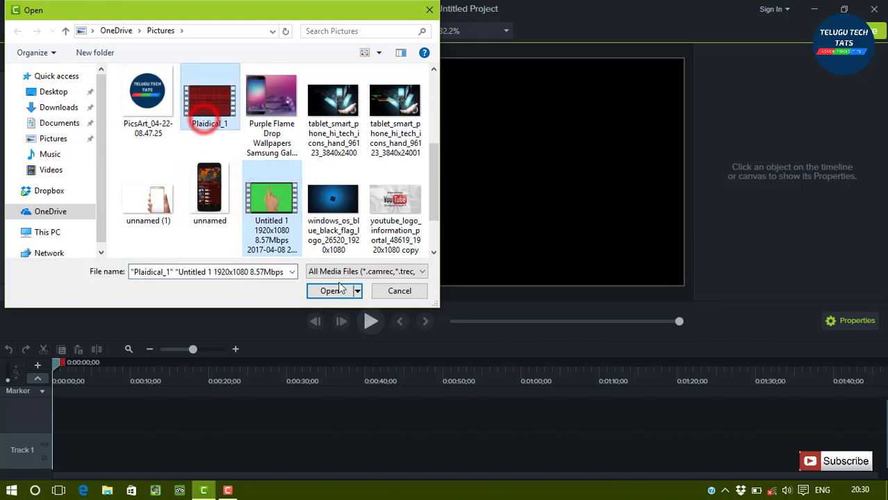
pyautogui.click(338, 288)
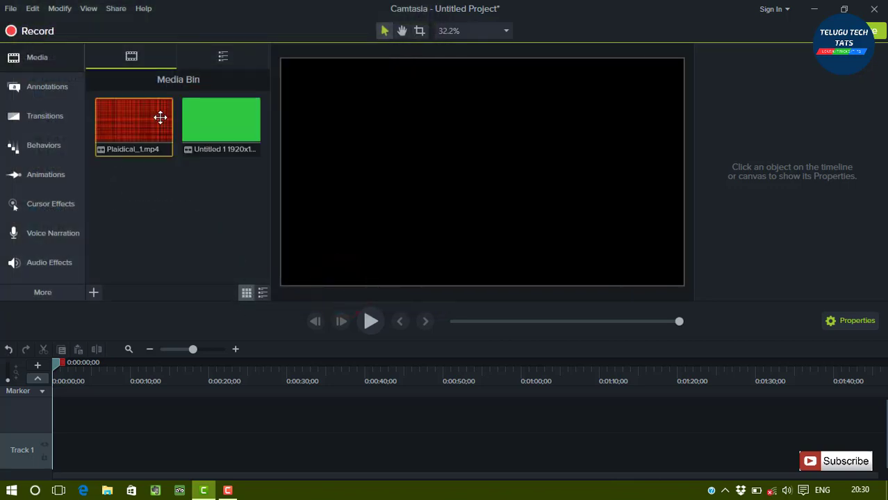
# Place Plaidical_1 on Track 1 and the green-screen hand clip on Track 2, with the playhead at 0:00:01;00.
pyautogui.moveTo(155, 118); pyautogui.dragTo(33, 460)
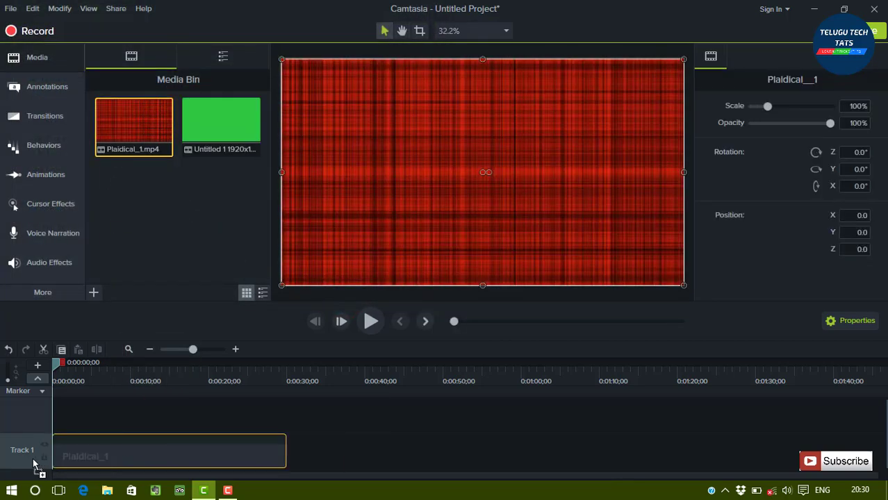
pyautogui.moveTo(185, 118); pyautogui.dragTo(59, 415)
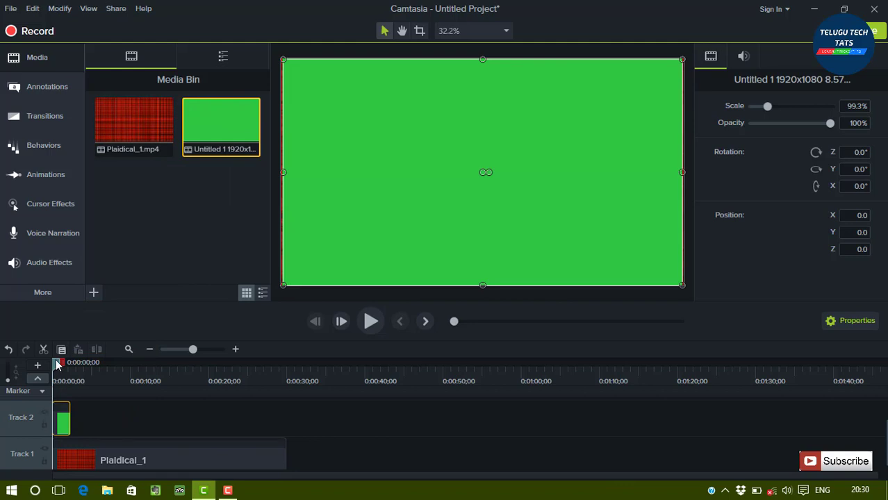
pyautogui.moveTo(59, 366); pyautogui.dragTo(61, 367)
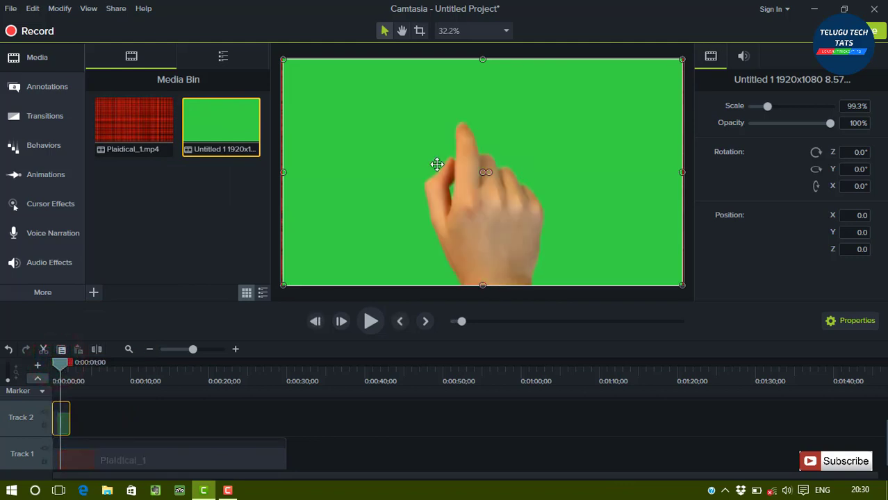
# Scale the green-screen hand clip down to about 55.6% and place it near the canvas centre at about X -52.8, Y -54.8.
pyautogui.moveTo(401, 143); pyautogui.dragTo(428, 174)
pyautogui.click(310, 88)
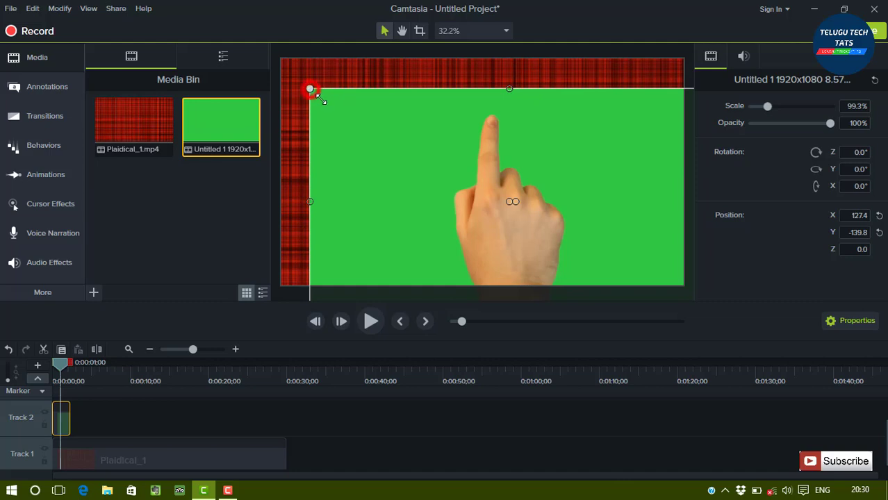
pyautogui.moveTo(311, 89); pyautogui.dragTo(407, 142)
pyautogui.moveTo(470, 234); pyautogui.dragTo(411, 196)
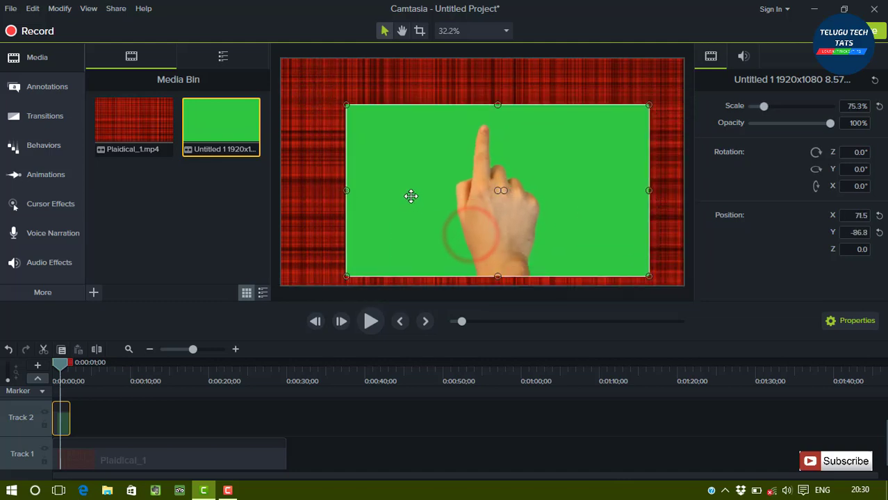
pyautogui.moveTo(347, 103); pyautogui.dragTo(365, 115)
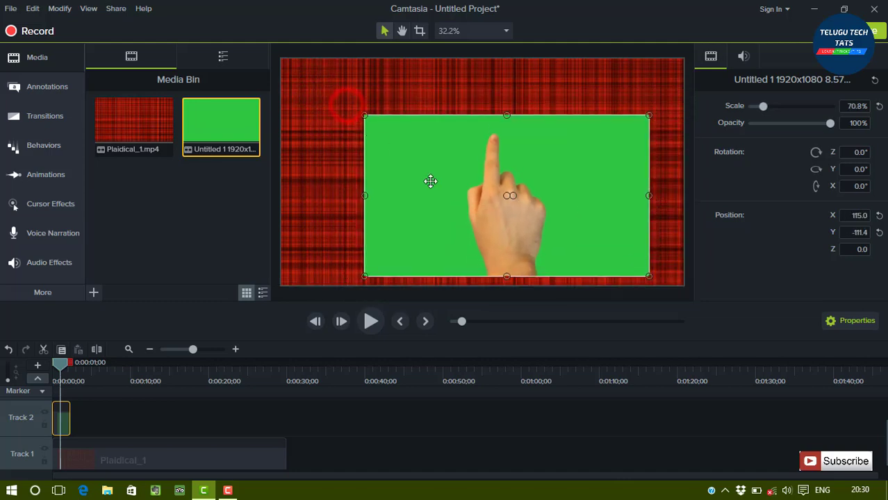
pyautogui.moveTo(428, 181); pyautogui.dragTo(386, 159)
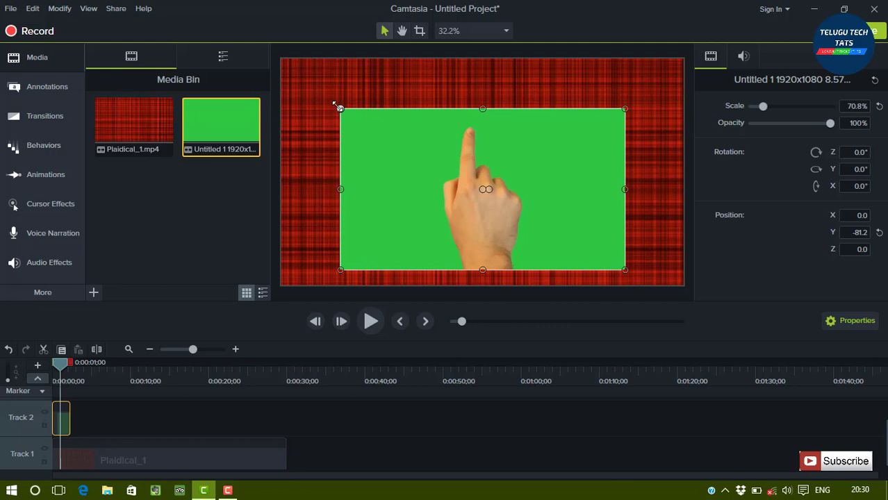
pyautogui.moveTo(339, 107); pyautogui.dragTo(363, 127)
pyautogui.moveTo(435, 186); pyautogui.dragTo(404, 155)
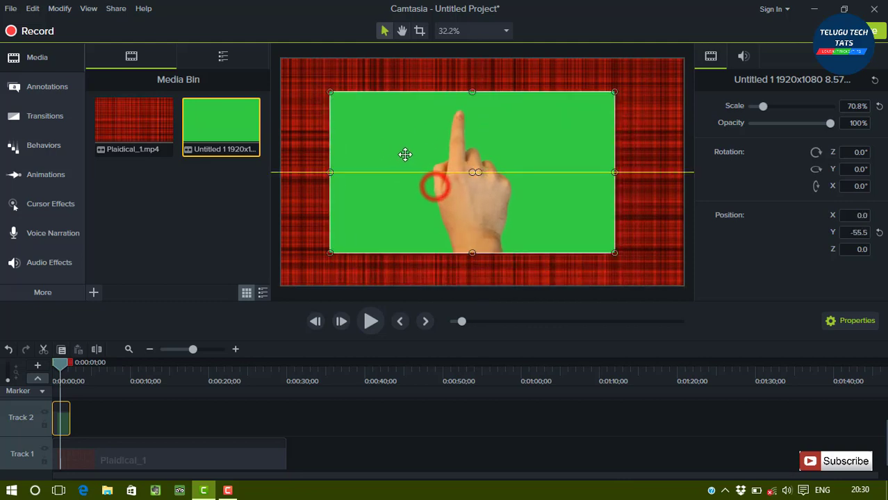
pyautogui.moveTo(329, 90); pyautogui.dragTo(393, 142)
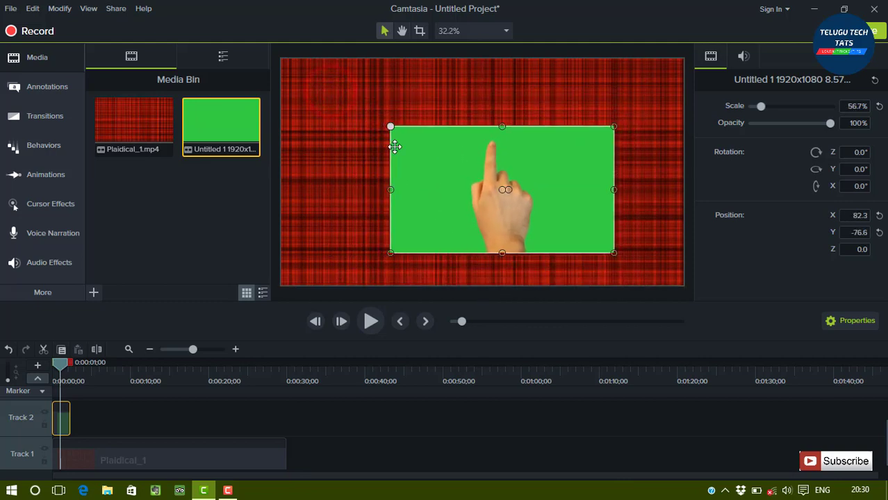
pyautogui.moveTo(470, 188); pyautogui.dragTo(473, 186)
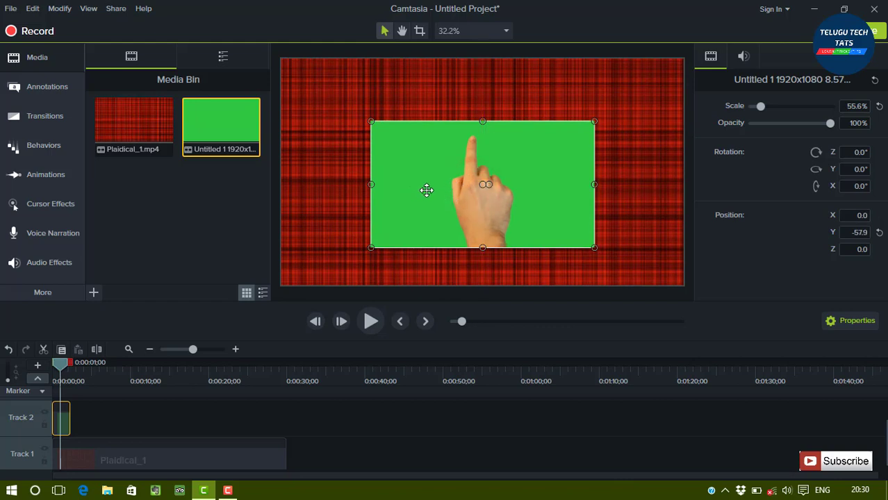
pyautogui.moveTo(425, 191); pyautogui.dragTo(416, 189)
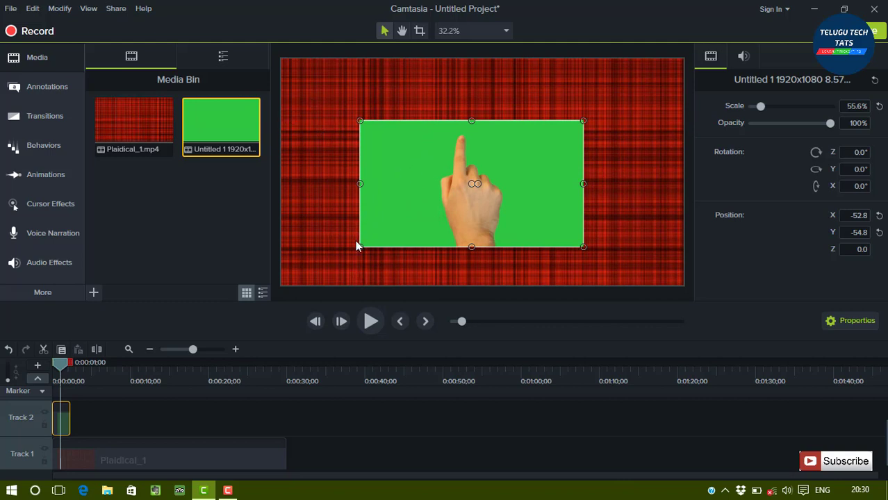
pyautogui.click(429, 184)
# Add the Remove a Color effect to the hand clip and sample its green background as the color to remove.
pyautogui.rightClick(61, 429)
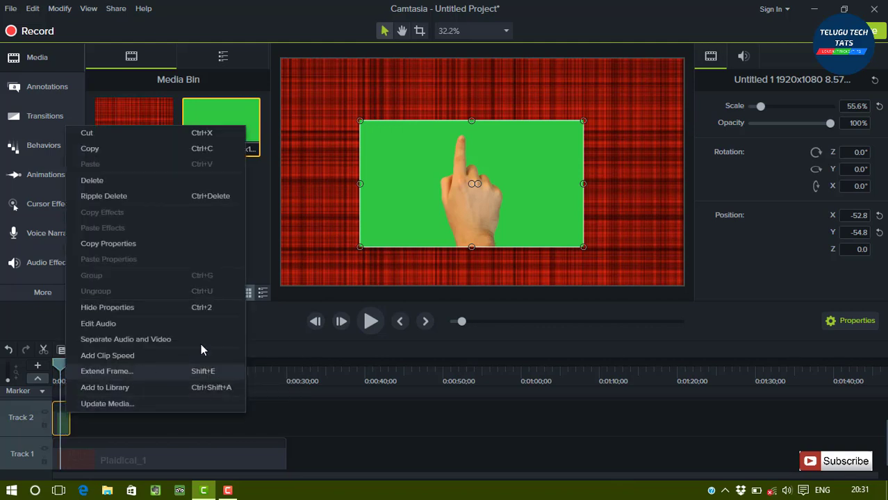
pyautogui.rightClick(445, 214)
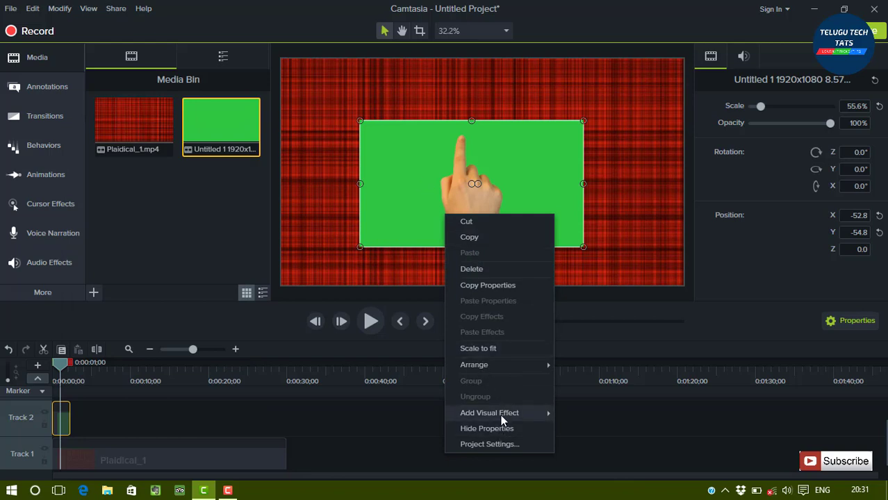
pyautogui.moveTo(526, 417)
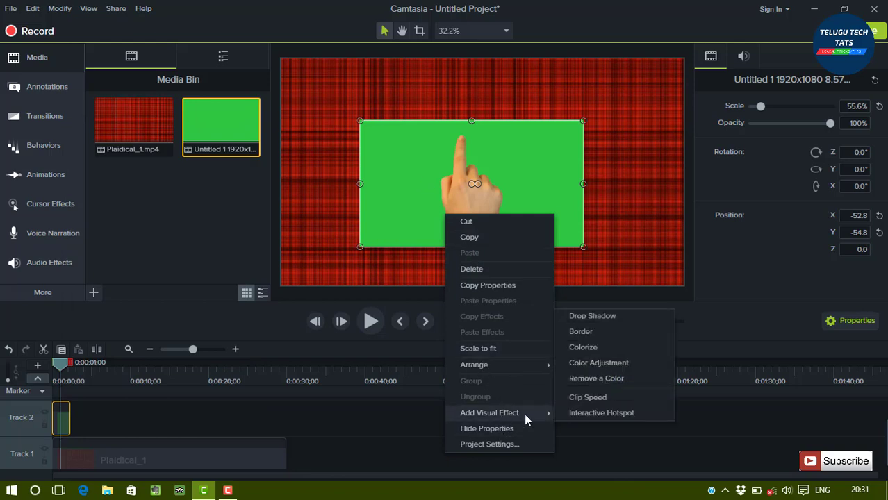
pyautogui.click(613, 378)
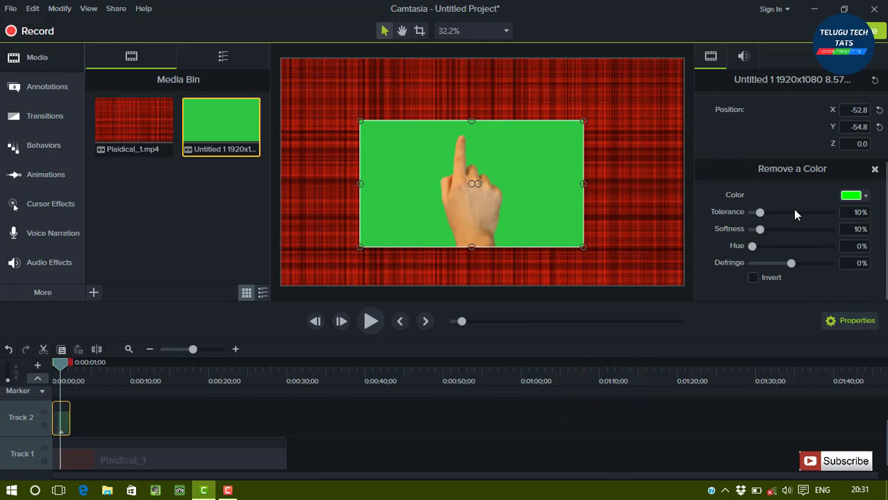
pyautogui.click(867, 196)
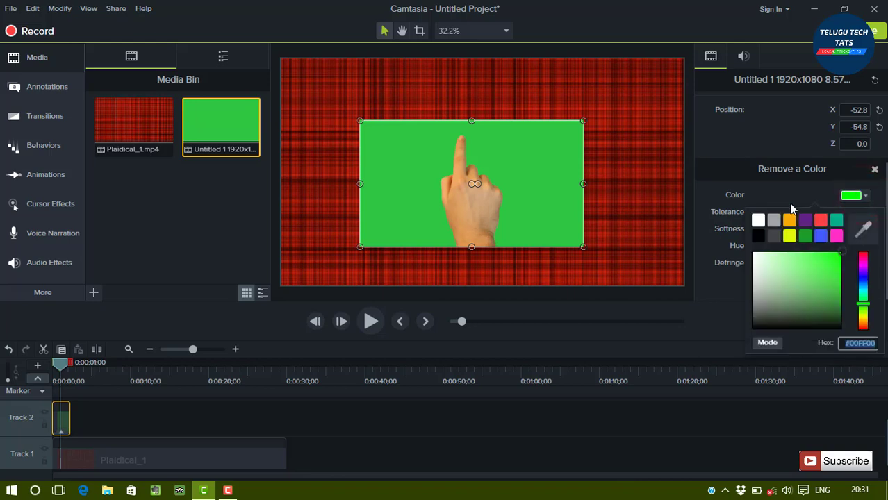
pyautogui.click(865, 231)
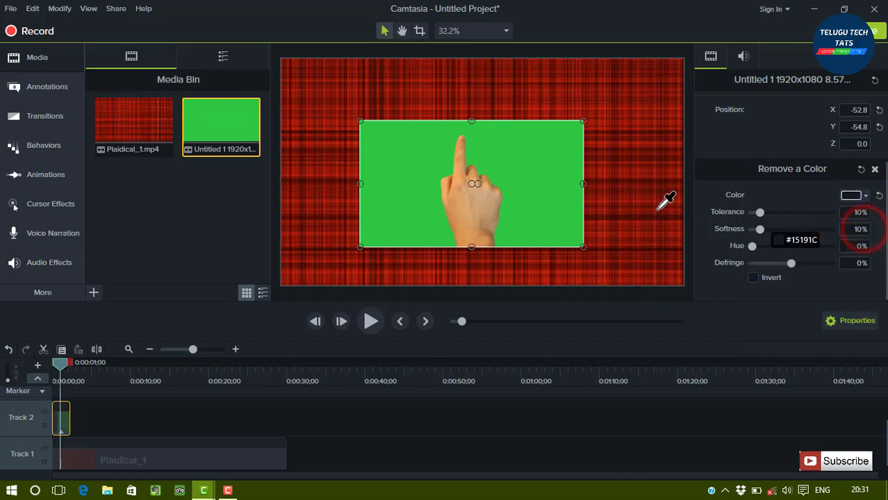
pyautogui.click(546, 165)
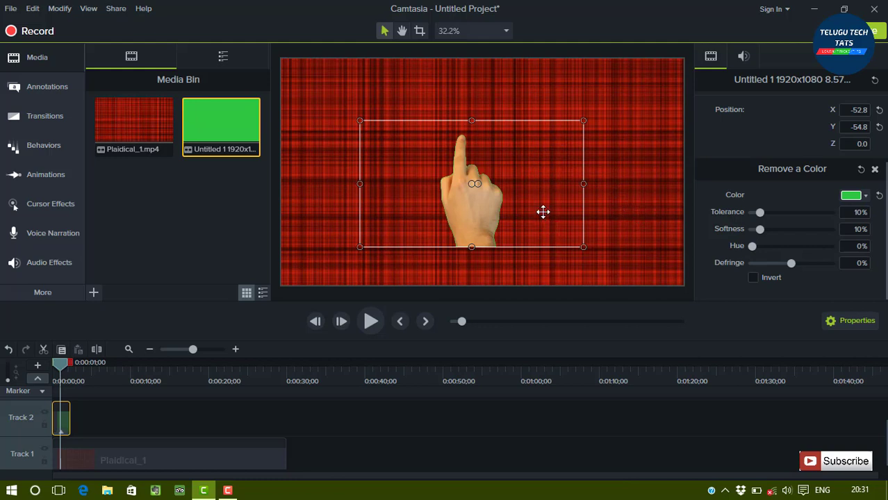
# Move the keyed hand clip to about X 344.9, Y -237.7 and set the color removal's Defringe to about -70%.
pyautogui.moveTo(543, 212); pyautogui.dragTo(620, 259)
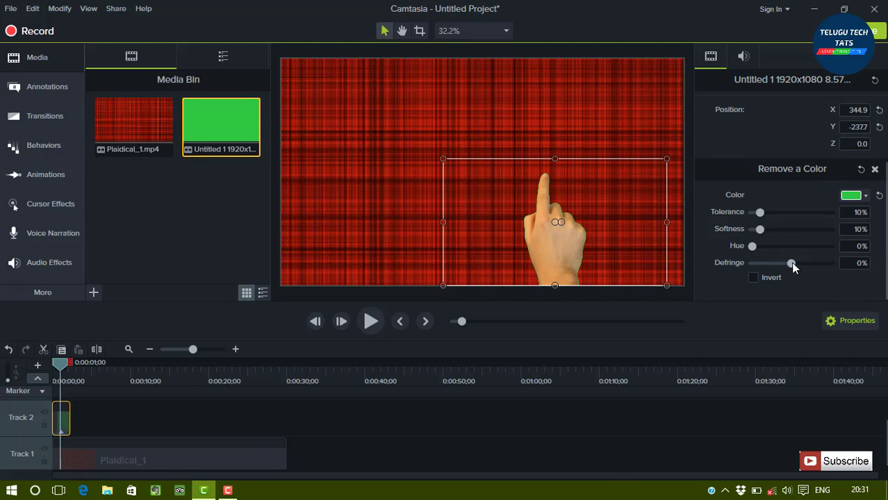
pyautogui.moveTo(794, 268); pyautogui.dragTo(767, 265)
pyautogui.click(595, 248)
pyautogui.click(391, 201)
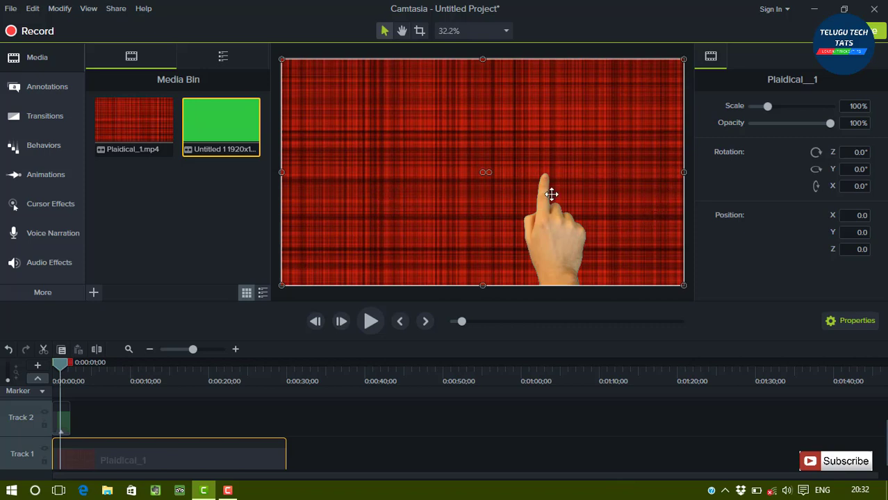
# Reposition the hand clip over the plaid background at about X -128.9, Y -93.9.
pyautogui.moveTo(485, 173)
pyautogui.mouseDown()
pyautogui.moveTo(507, 192)
pyautogui.moveTo(481, 177)
pyautogui.mouseUp()
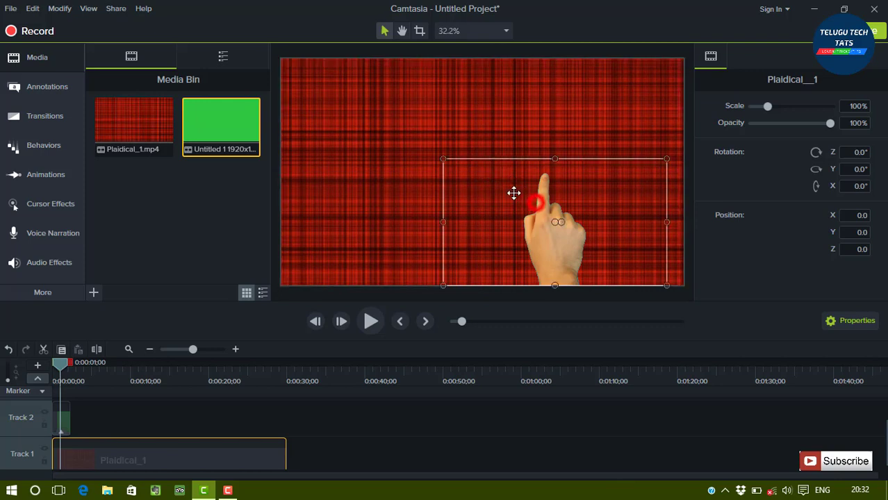
pyautogui.moveTo(515, 193); pyautogui.dragTo(495, 182)
pyautogui.moveTo(408, 139)
pyautogui.mouseDown()
pyautogui.moveTo(483, 185)
pyautogui.moveTo(409, 140)
pyautogui.mouseUp()
pyautogui.scroll(-3, 773, 264)
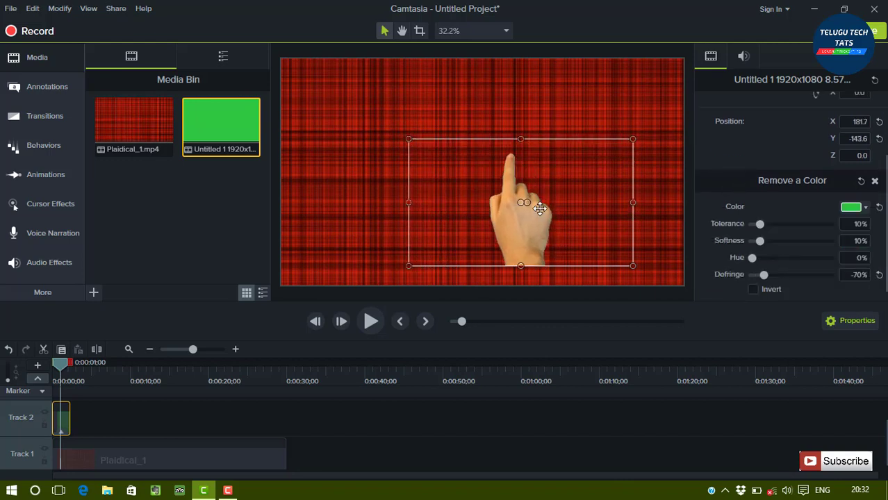
pyautogui.moveTo(560, 216); pyautogui.dragTo(499, 209)
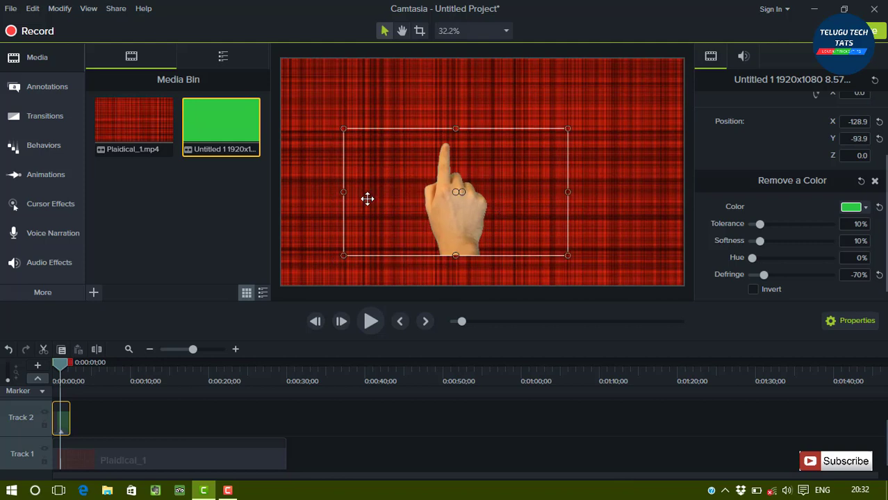
# Replace the hand clip's Remove a Color effect with a fresh one sampled from the green background, with Defringe at about -57%.
pyautogui.click(873, 182)
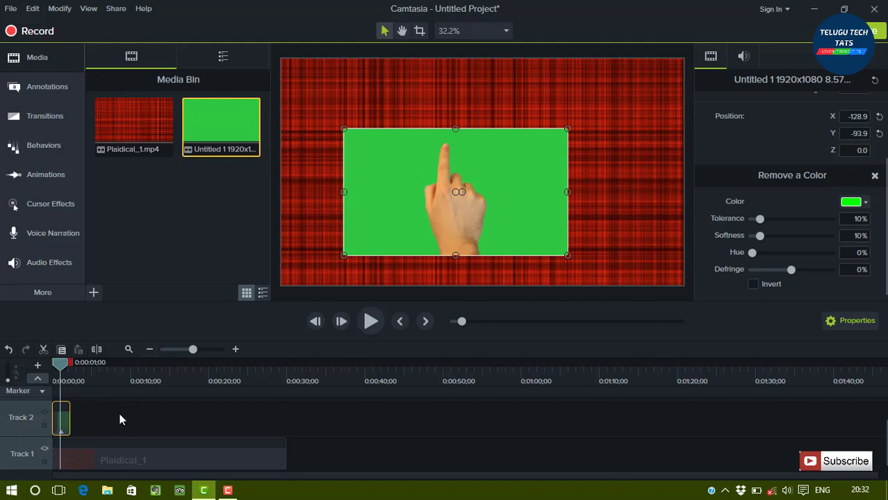
pyautogui.click(861, 202)
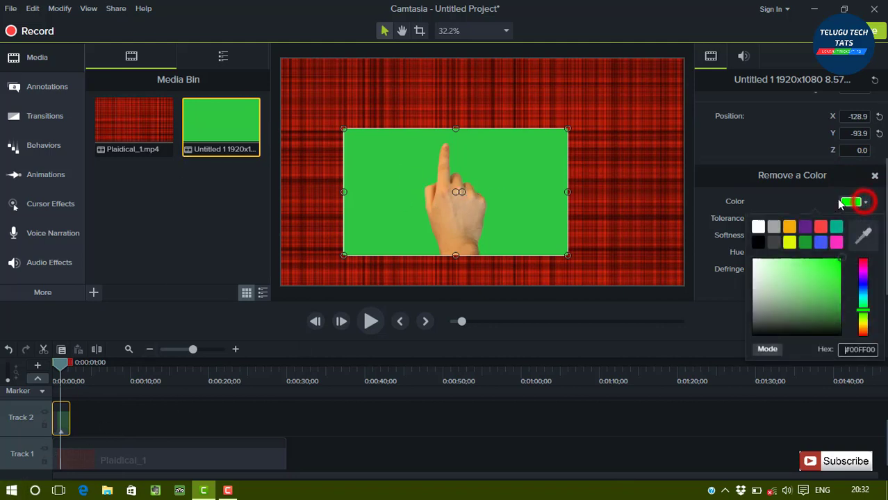
pyautogui.click(862, 237)
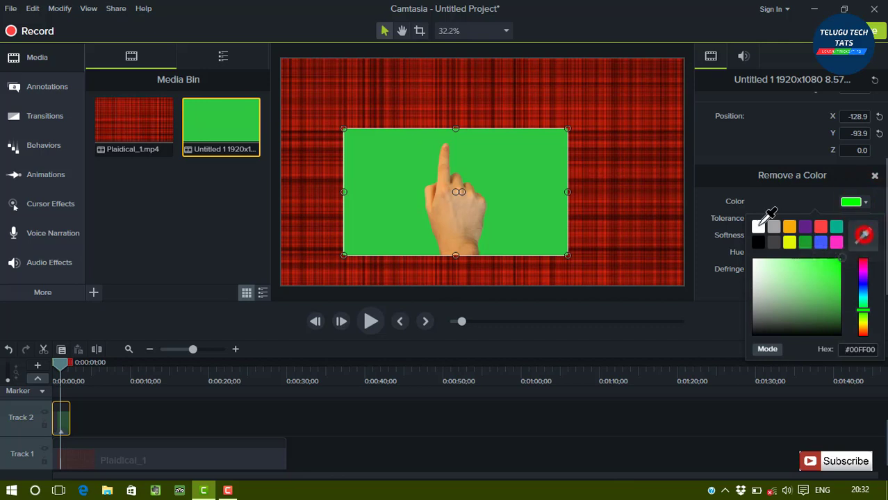
pyautogui.click(495, 205)
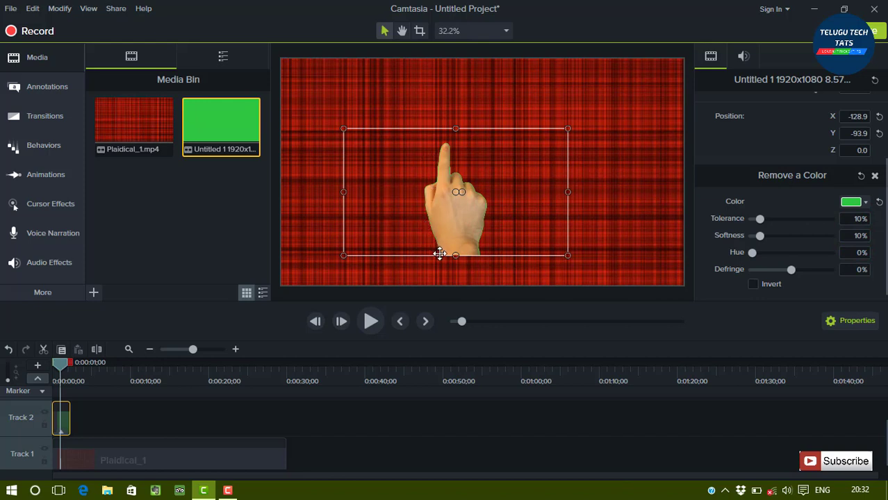
pyautogui.moveTo(792, 271); pyautogui.dragTo(769, 272)
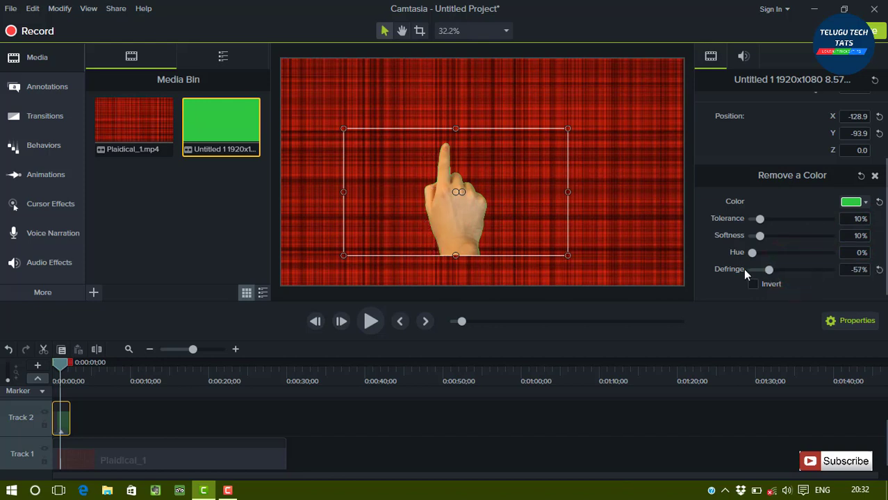
pyautogui.click(595, 228)
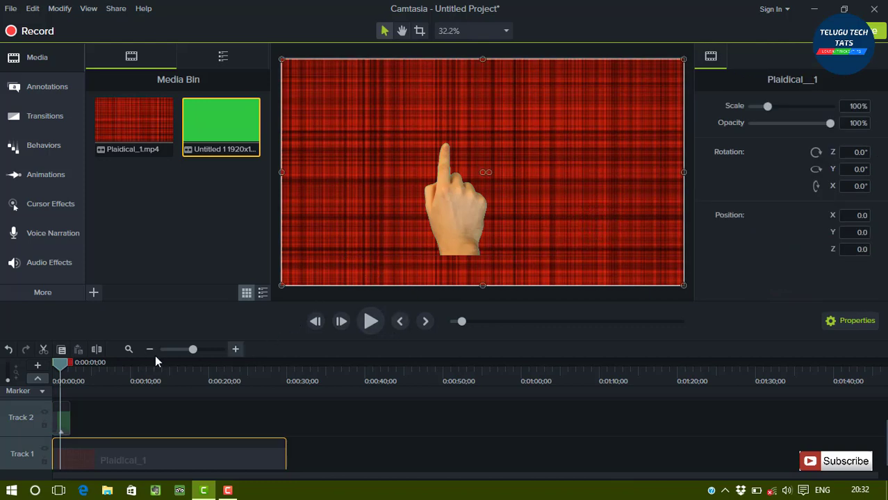
# Play the composited hand-over-plaid video from the start of the timeline to review the keyed result, stopping after the hand clip ends.
pyautogui.moveTo(60, 365); pyautogui.dragTo(28, 363)
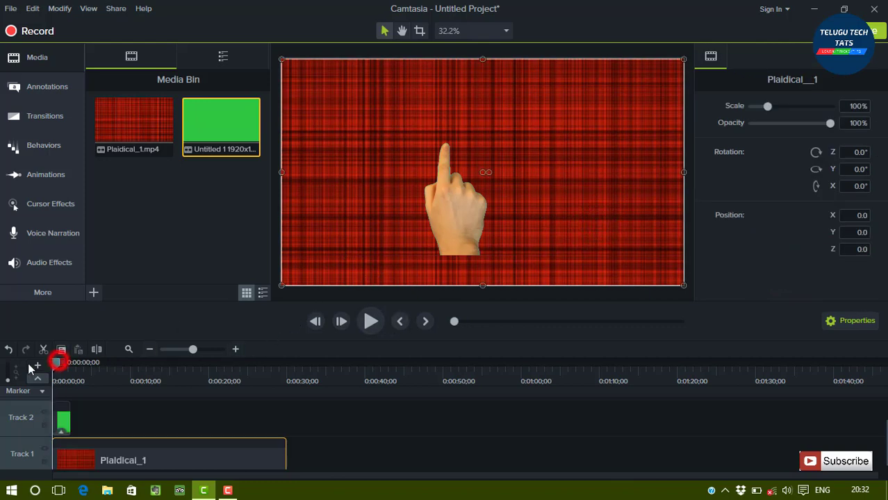
pyautogui.click(370, 322)
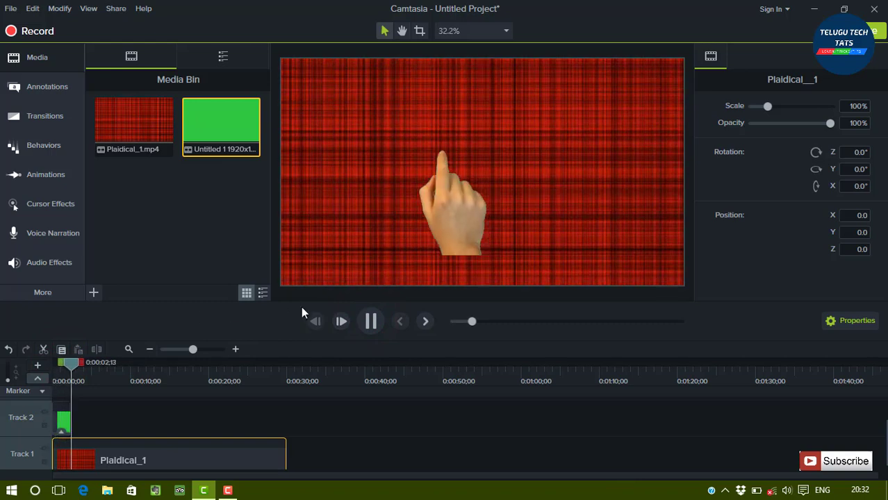
pyautogui.click(372, 321)
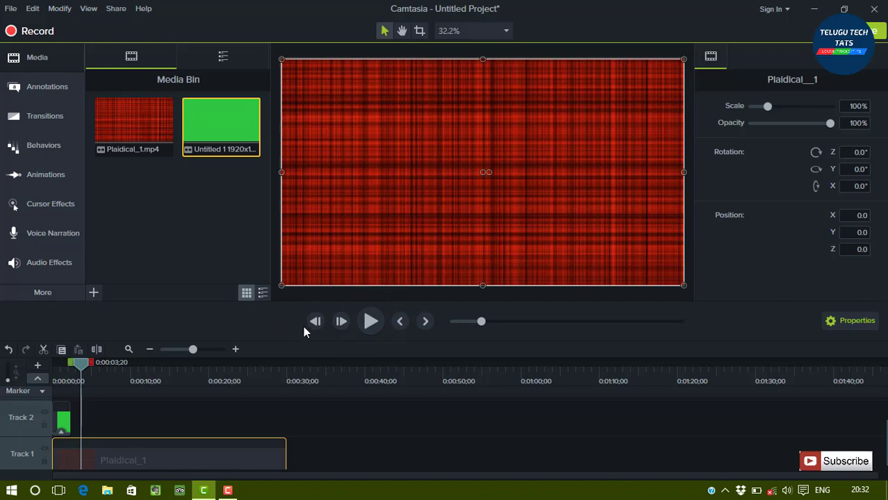
# Close Camtasia without saving the changes to the untitled project.
pyautogui.click(812, 8)
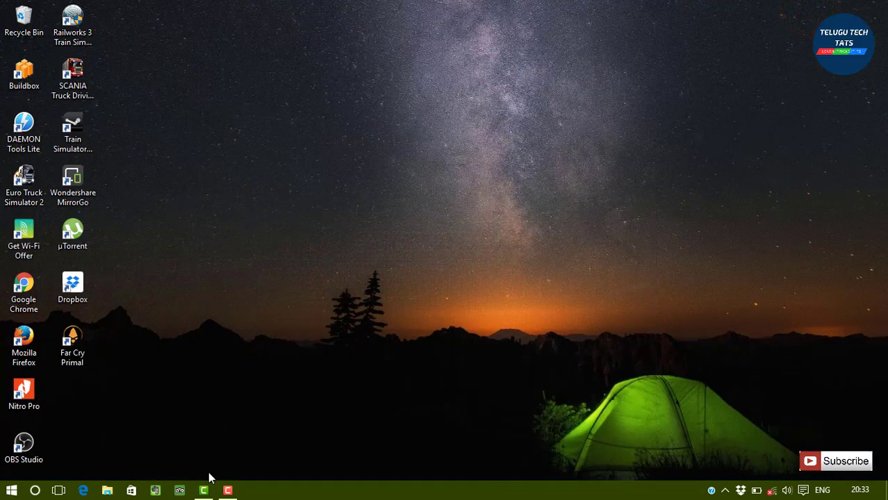
pyautogui.click(203, 491)
pyautogui.click(883, 11)
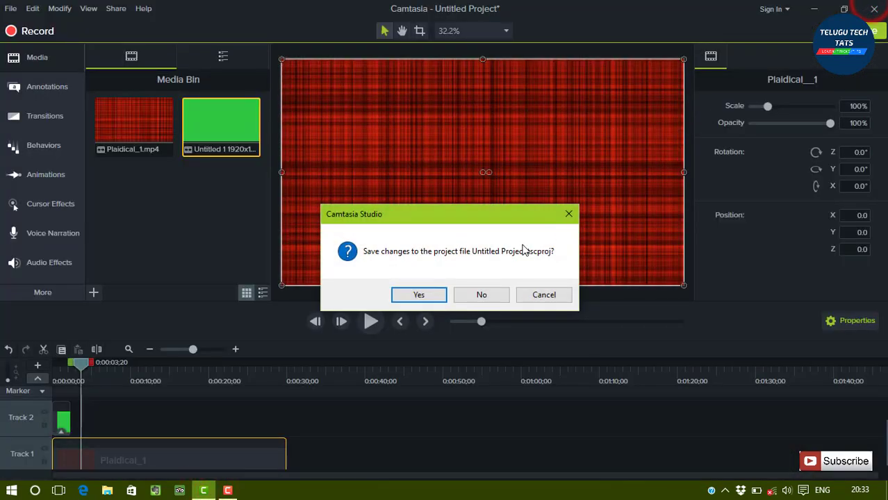
pyautogui.click(478, 296)
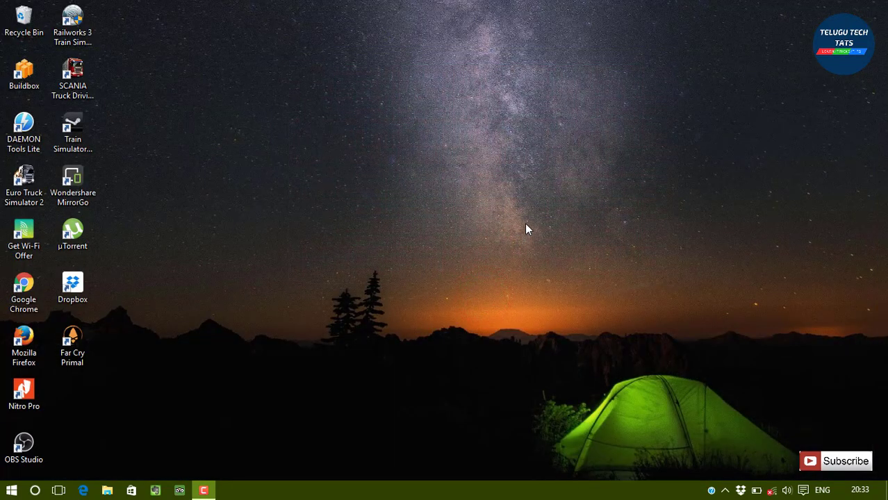